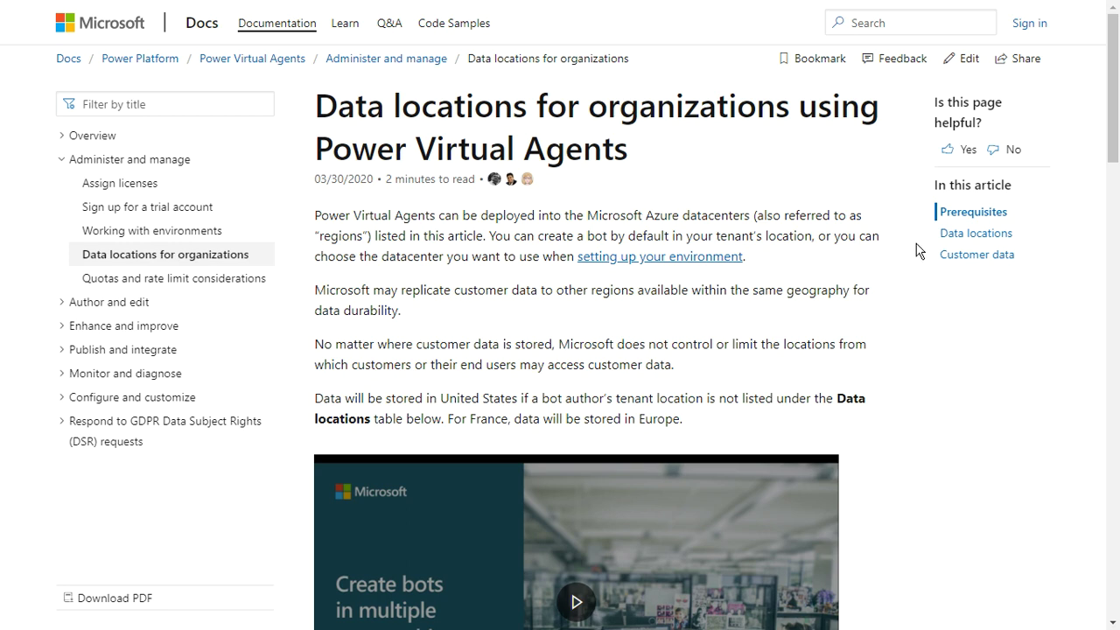
Examine the article on Power Virtual Agents data locations, focusing on the table of Azure geographic locations and datacenters
scroll(918, 254, "down", 5)
scroll(907, 271, "up", 6)
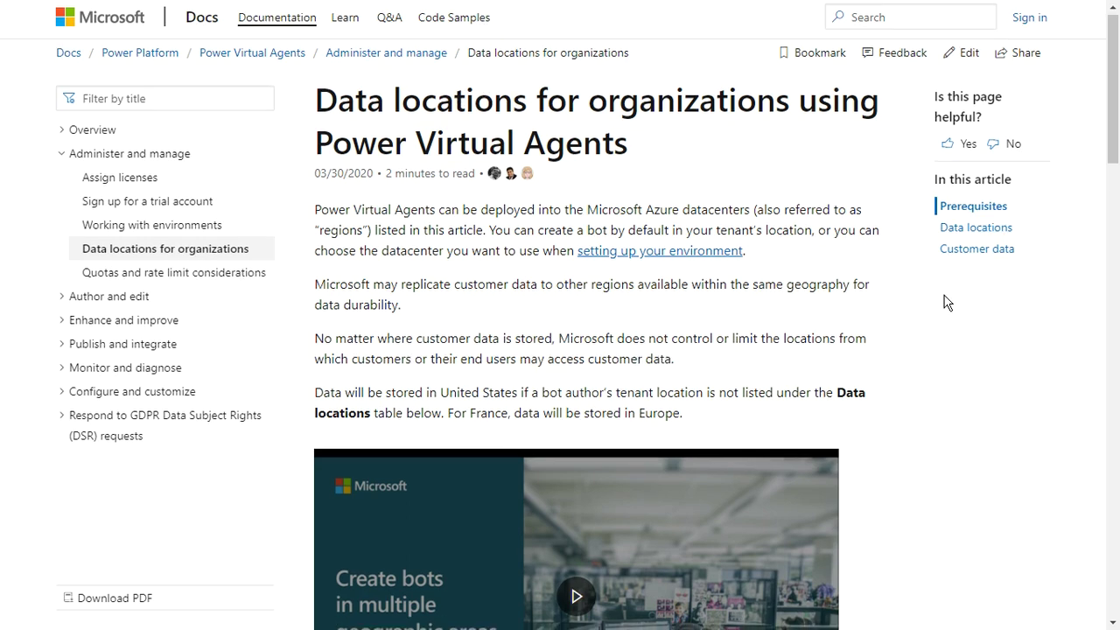
scroll(949, 298, "down", 7)
scroll(952, 299, "down", 1)
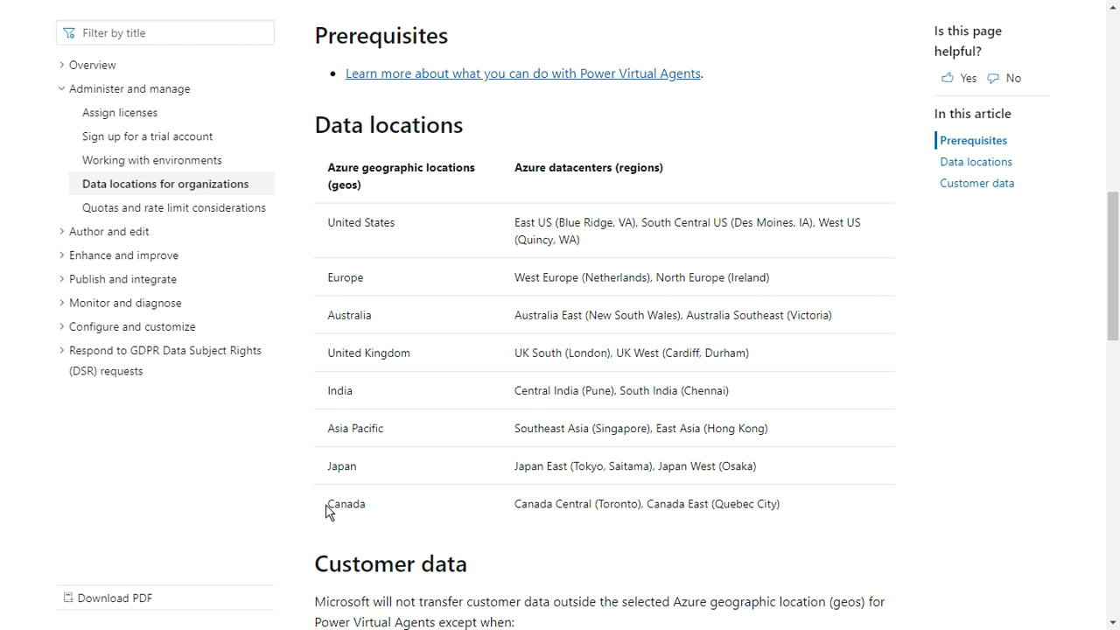
left_click_drag(359, 504, 370, 505)
left_click(370, 505)
double_click(370, 222)
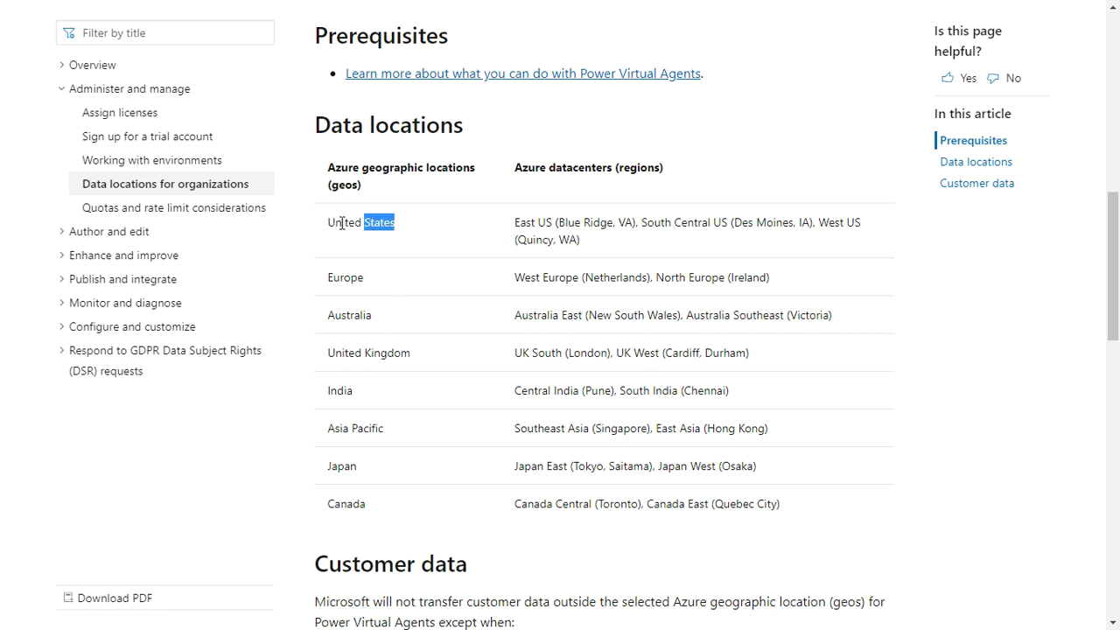
left_click(410, 229)
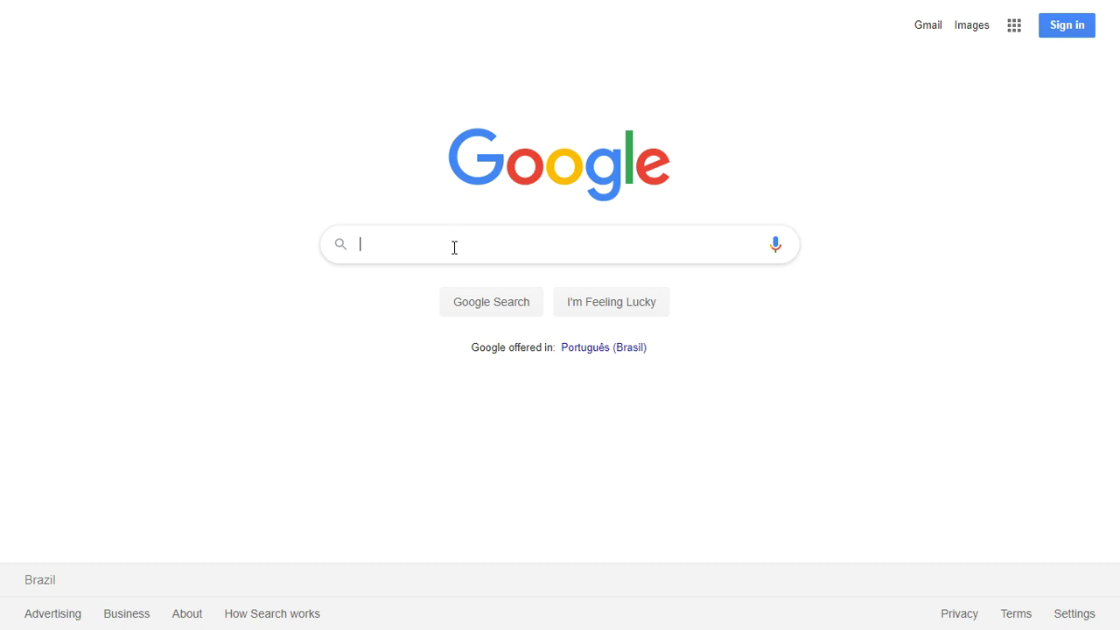
Search Google for "power virtual agents" and start the free sign-up from Microsoft's product site
type("power virtual agents")
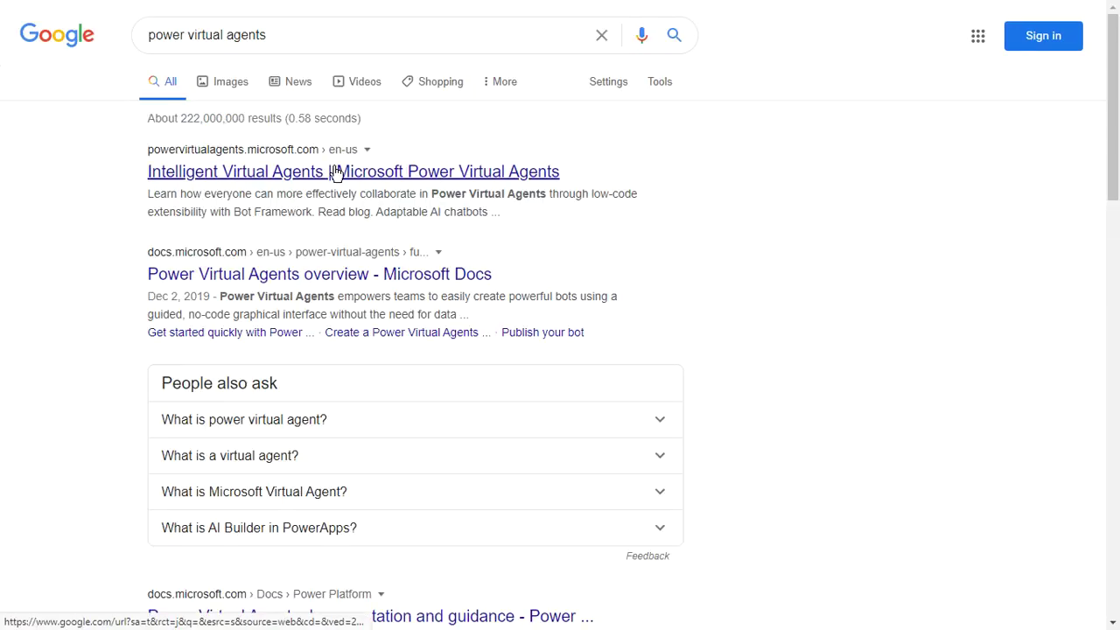
left_click(542, 173)
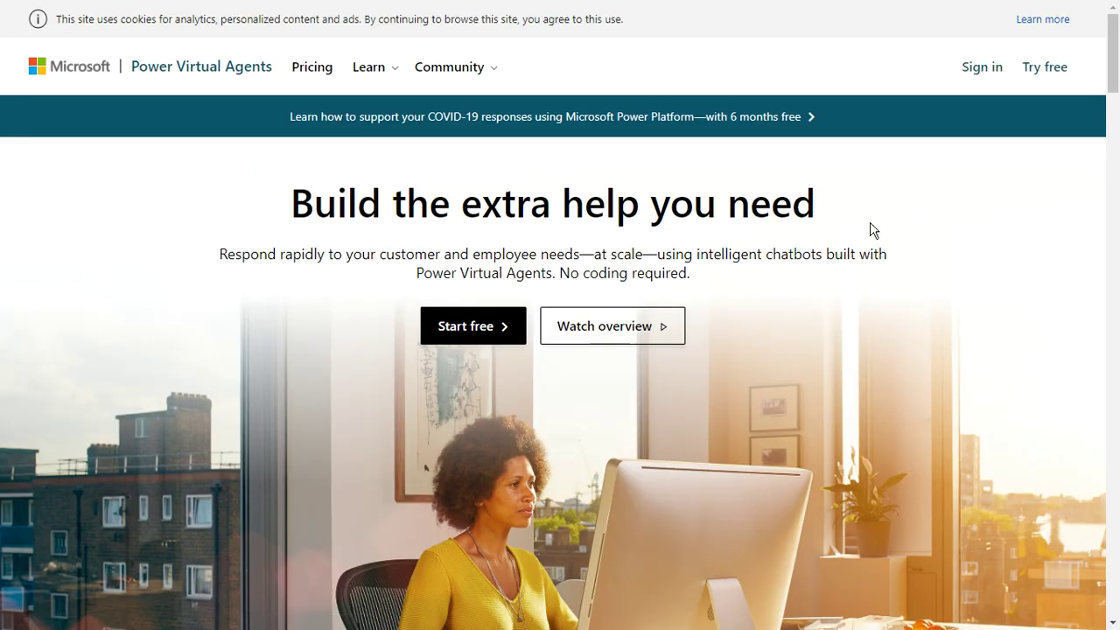
left_click(454, 332)
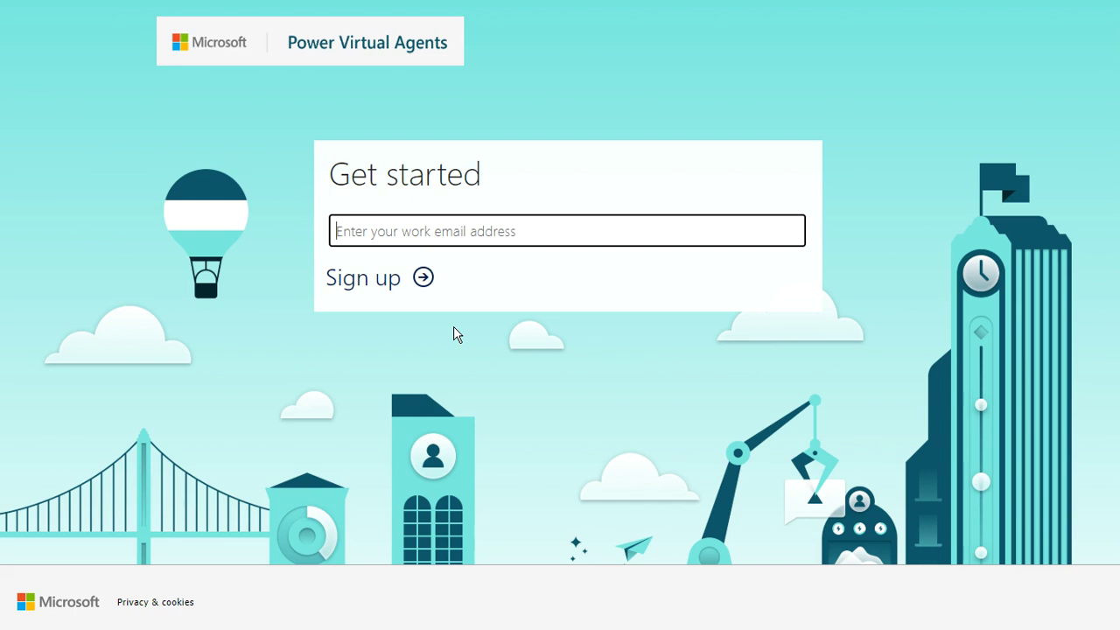
Replace the wrongly pasted link with the work email address and submit the sign-up
type("https://docs.microsoft.com/en-us/power-virtual-agents/data-location")
key("ctrl+a")
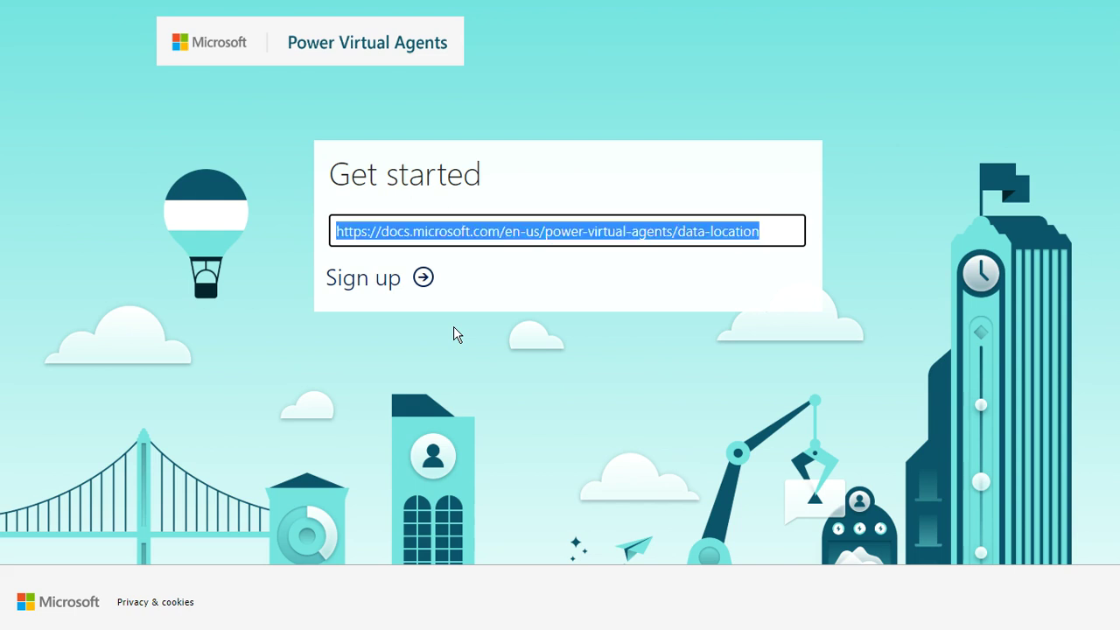
key("ctrl+v")
key("Return")
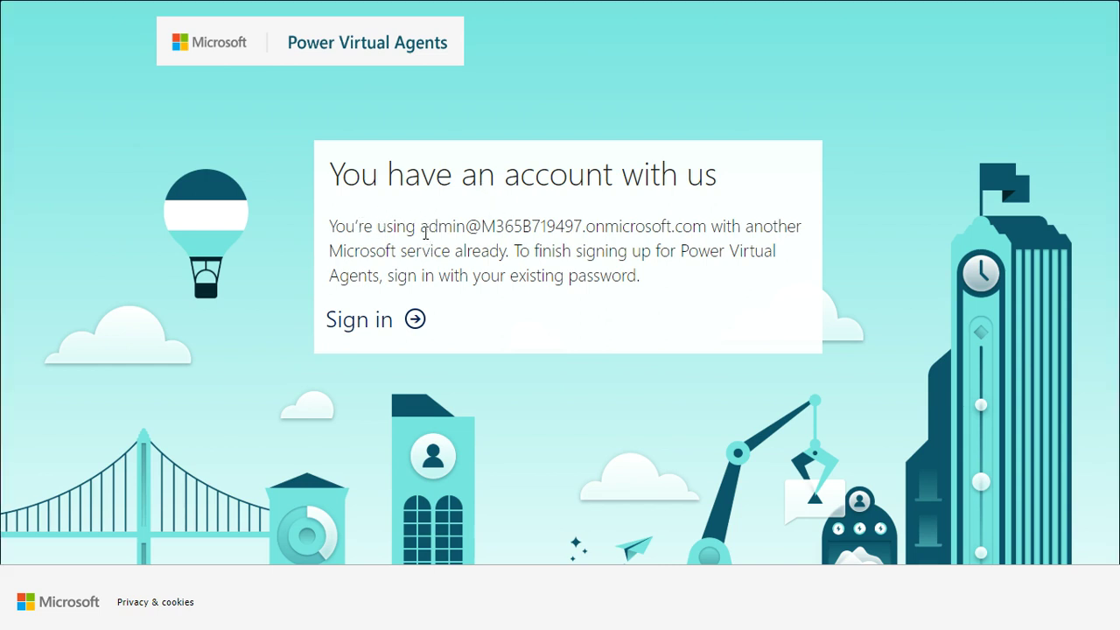
left_click_drag(421, 228, 648, 229)
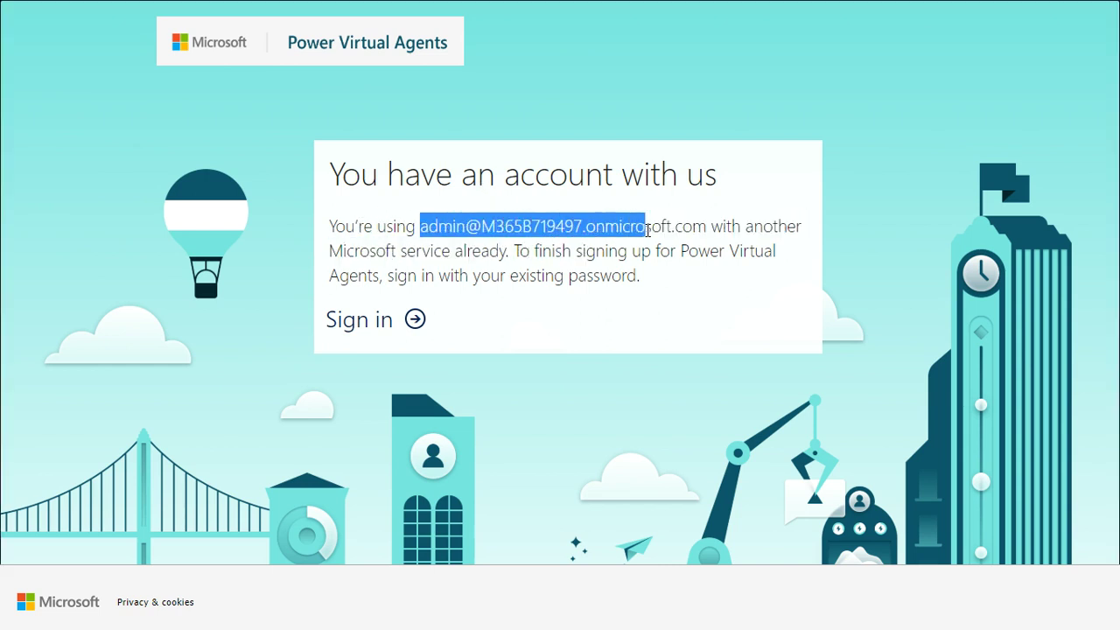
left_click(447, 241)
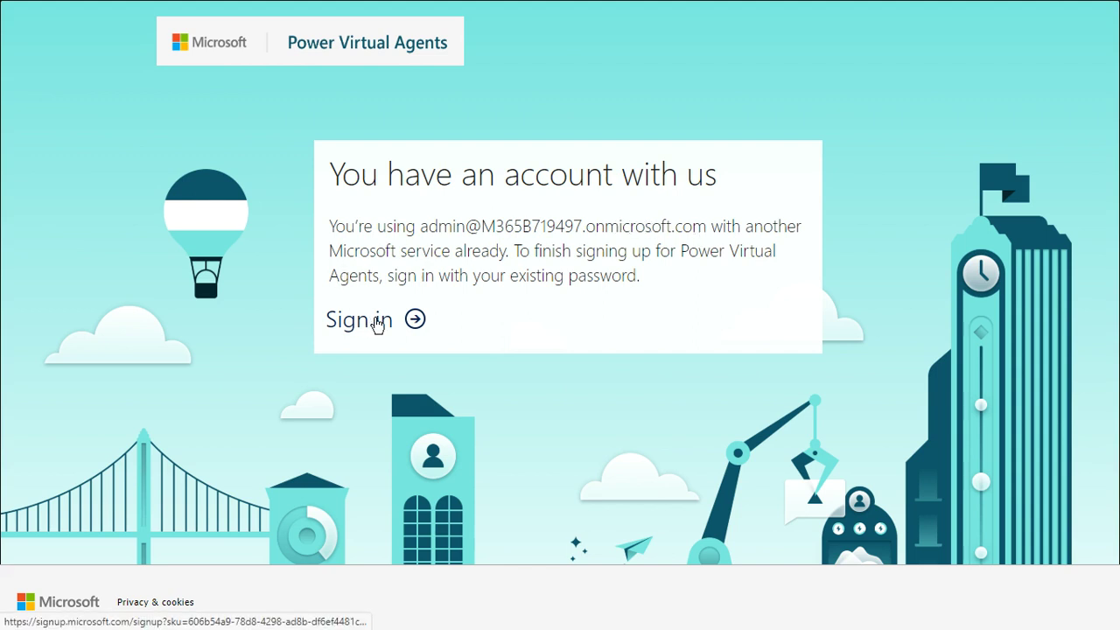
Continue to sign-in for the existing Microsoft account and enter the account password
left_click(378, 324)
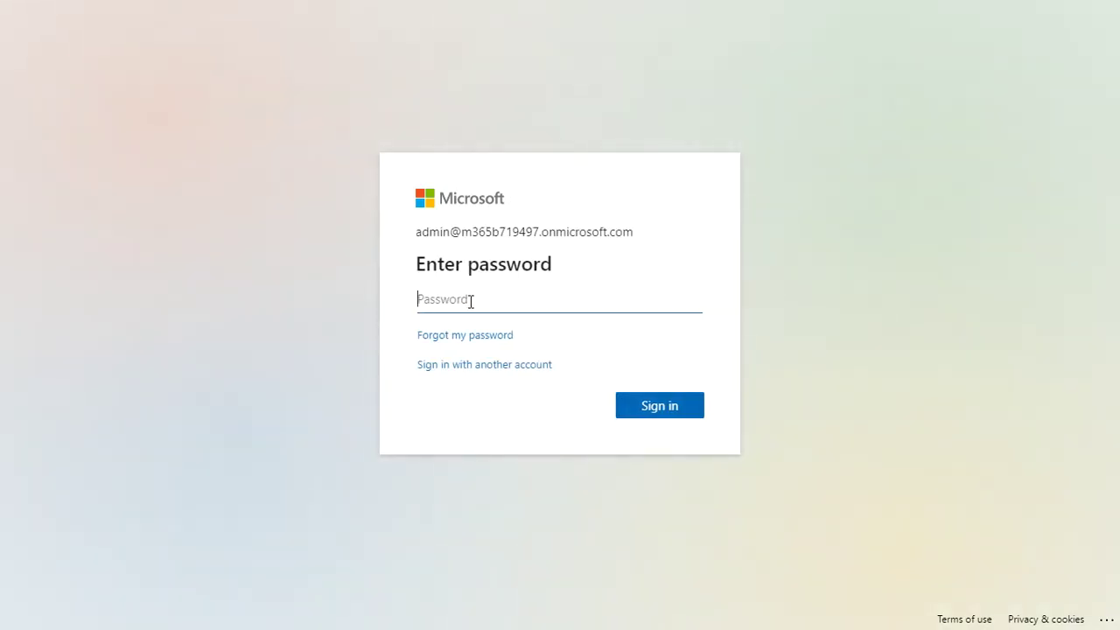
key("ctrl+v")
left_click(659, 408)
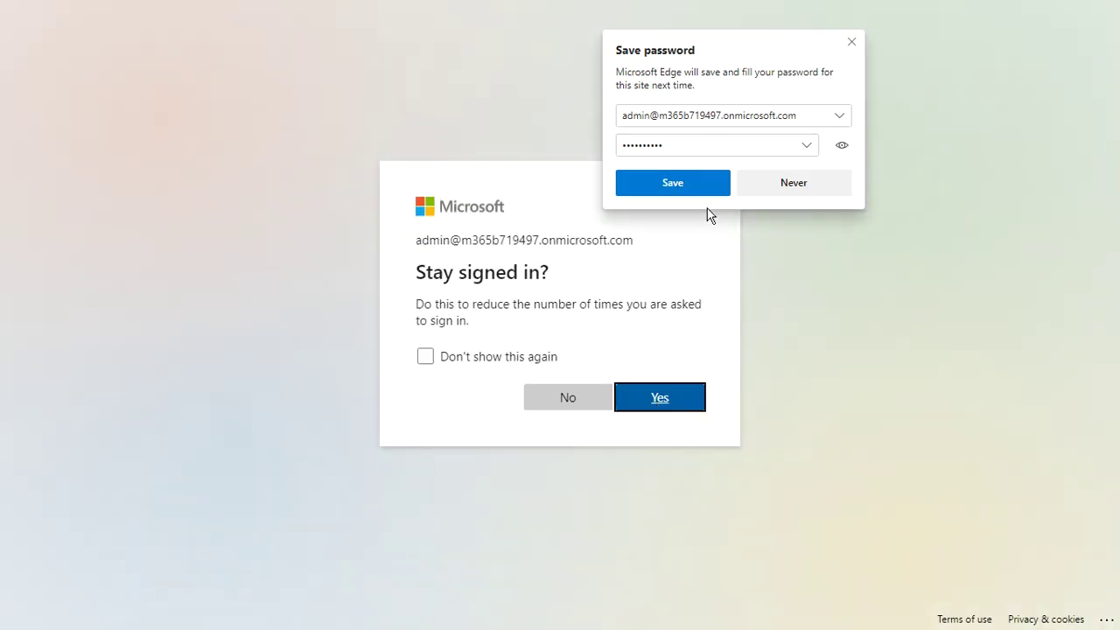
Save the password in the browser and choose to stay signed in without being asked again
left_click(705, 191)
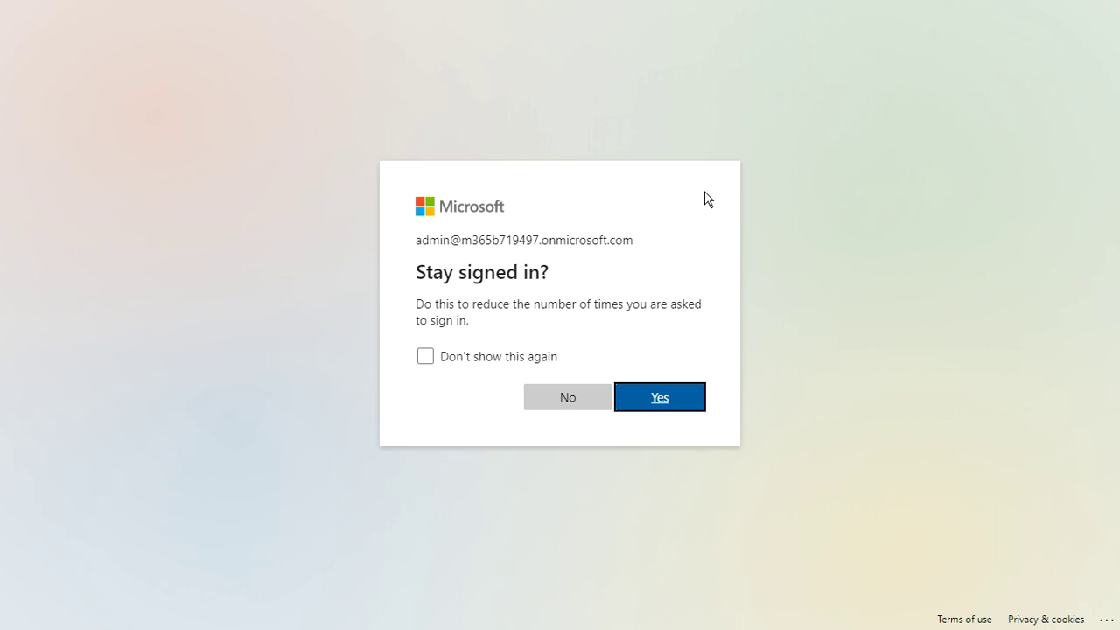
left_click(515, 358)
left_click(646, 406)
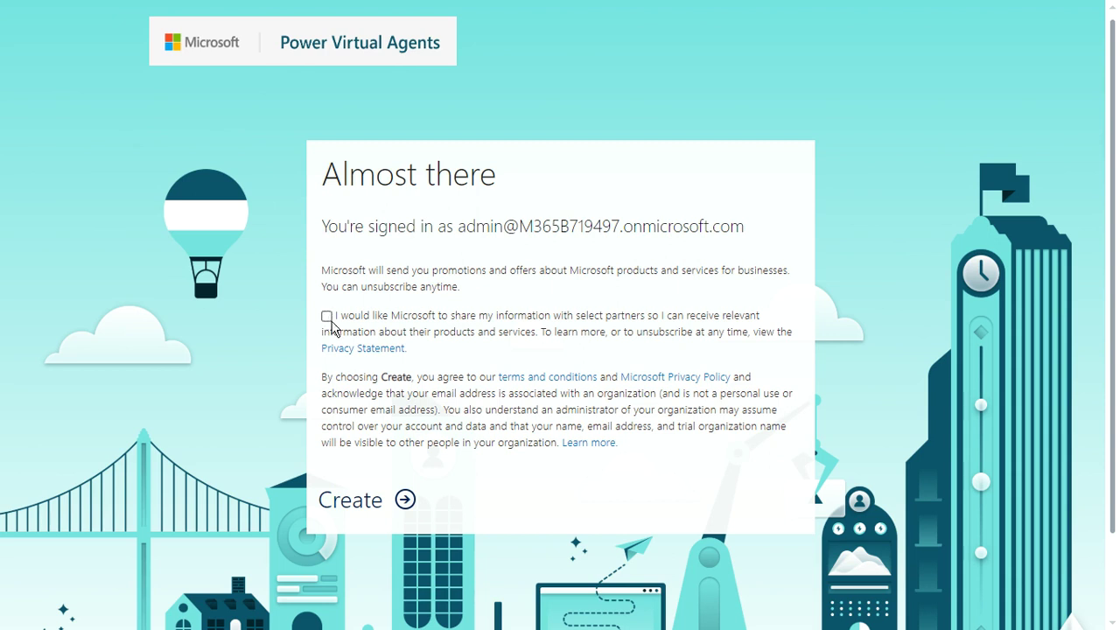
Create the Power Virtual Agents trial and sign in to it with the administrator account
left_click(388, 518)
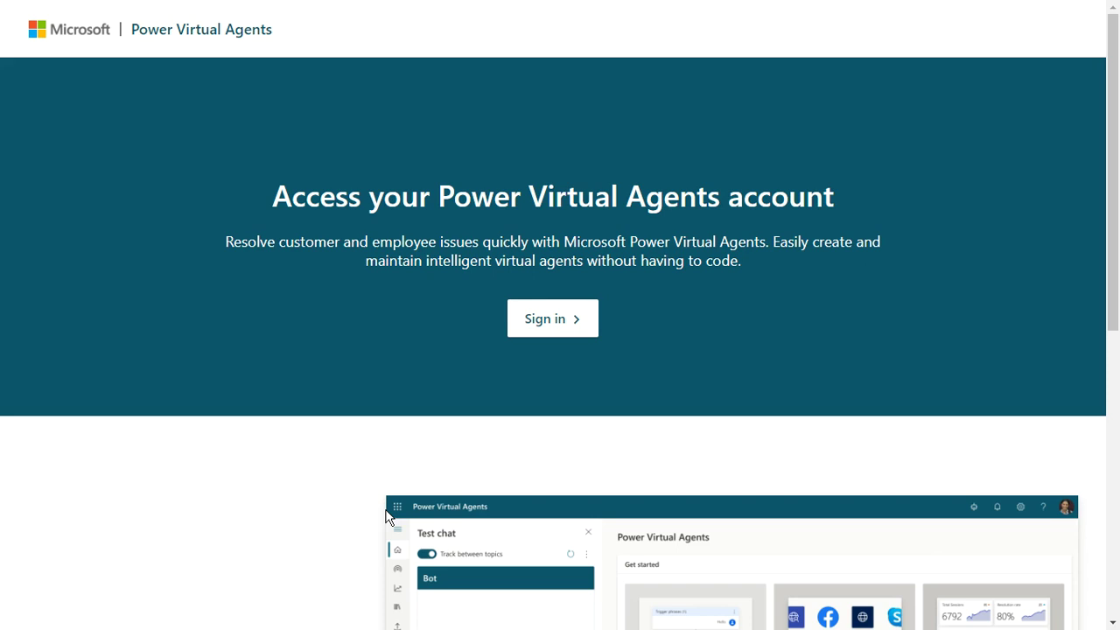
left_click(542, 323)
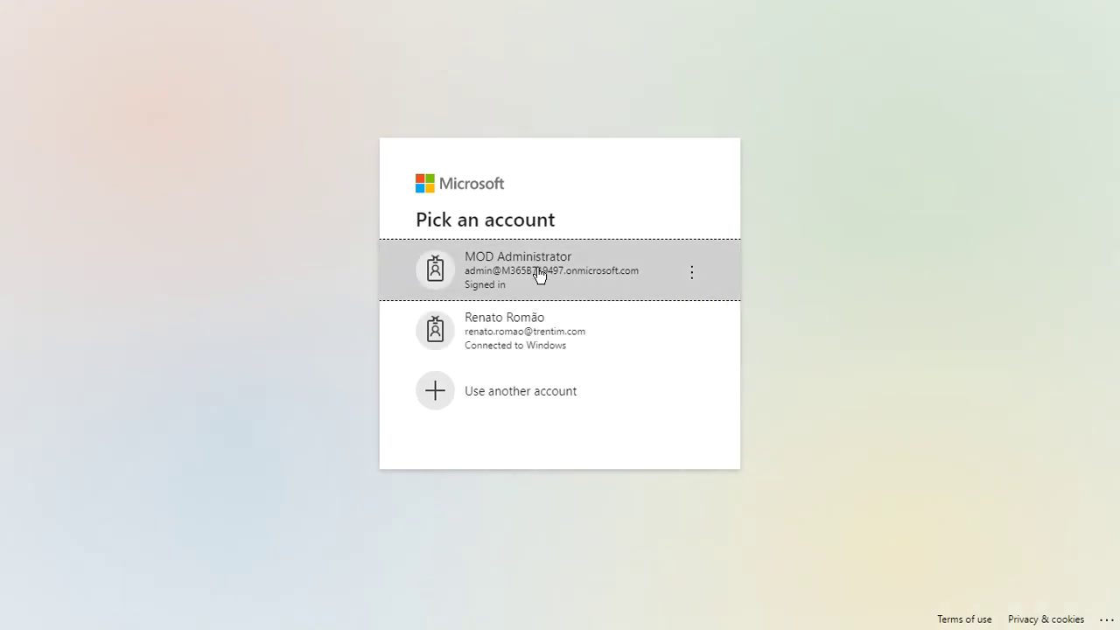
left_click(539, 273)
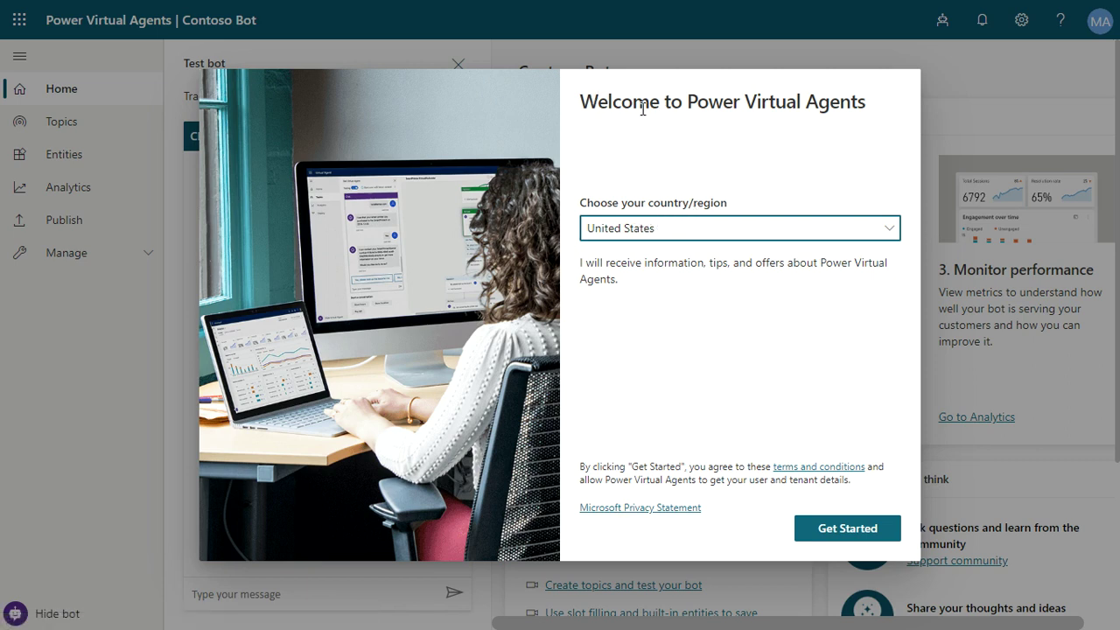
Set the country/region to Brazil and get started with Power Virtual Agents
left_click(733, 235)
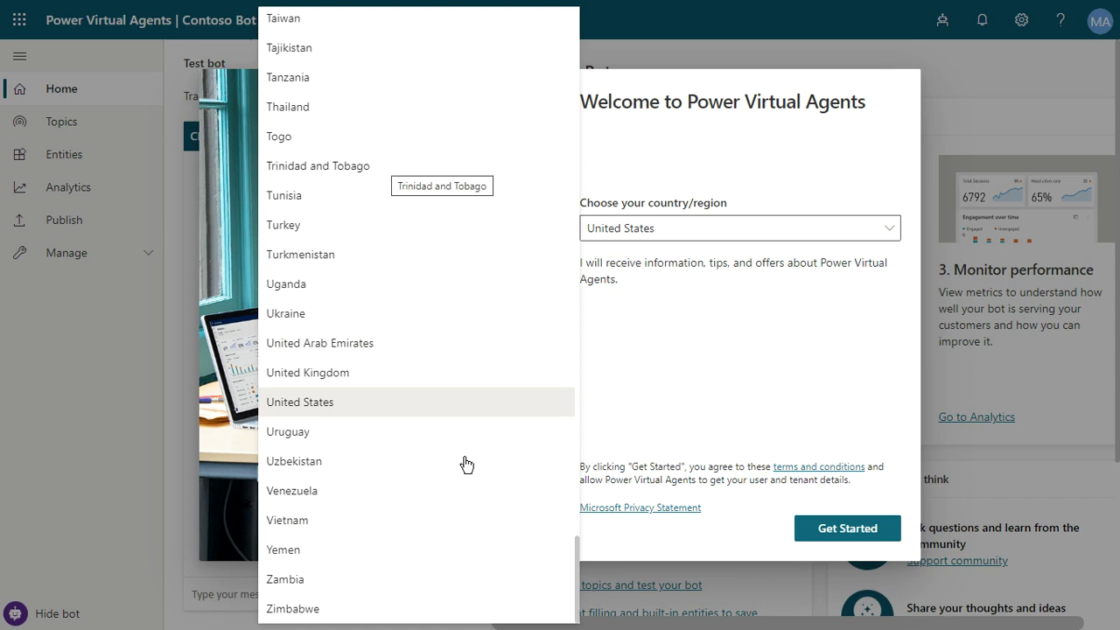
scroll(455, 411, "up", 5)
scroll(444, 343, "up", 20)
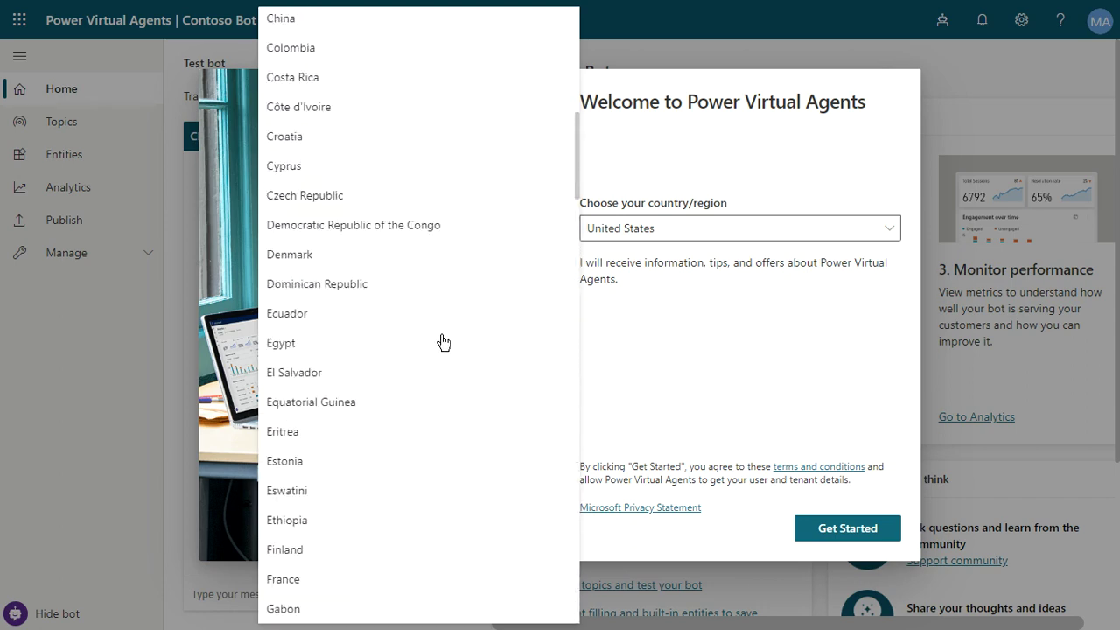
left_click(330, 166)
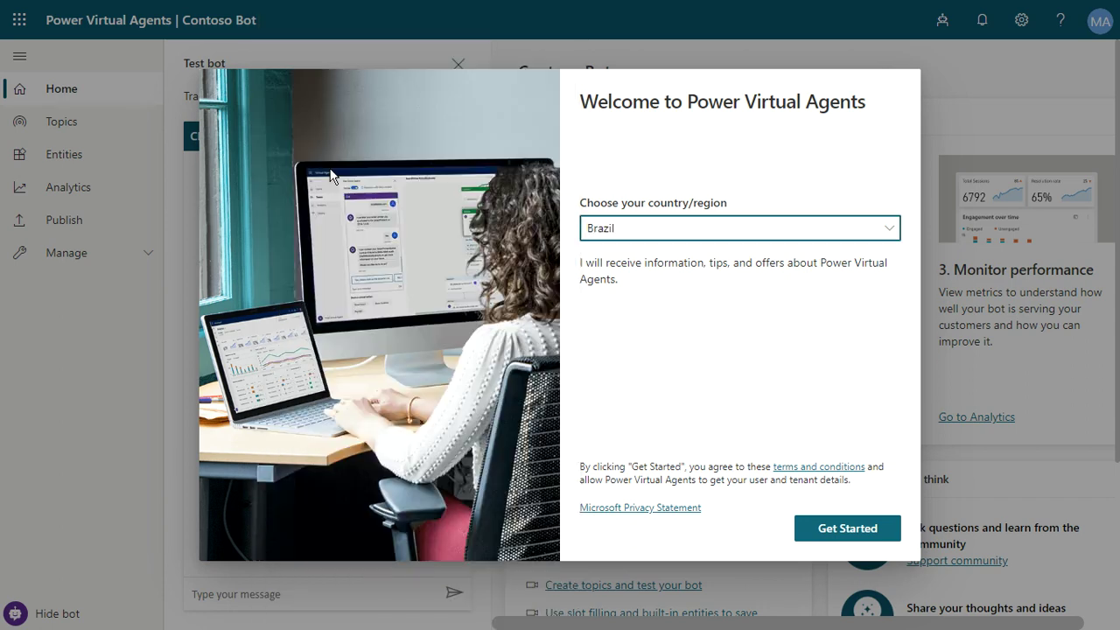
left_click(838, 536)
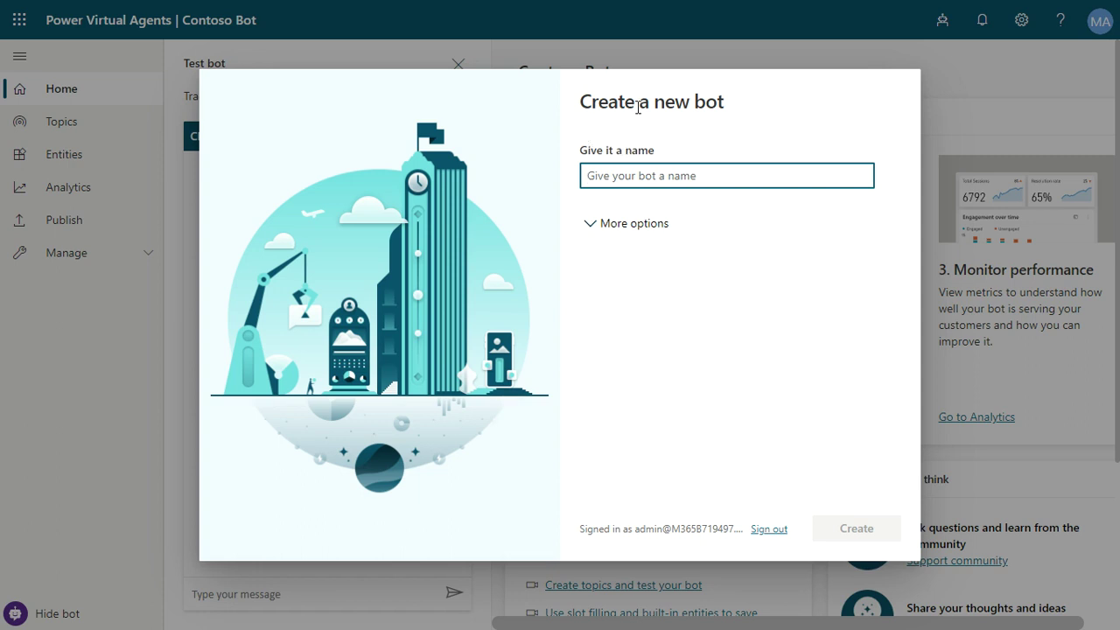
Expand the new bot's additional options, check its environment choices, and open the guide on creating an environment
left_click(630, 233)
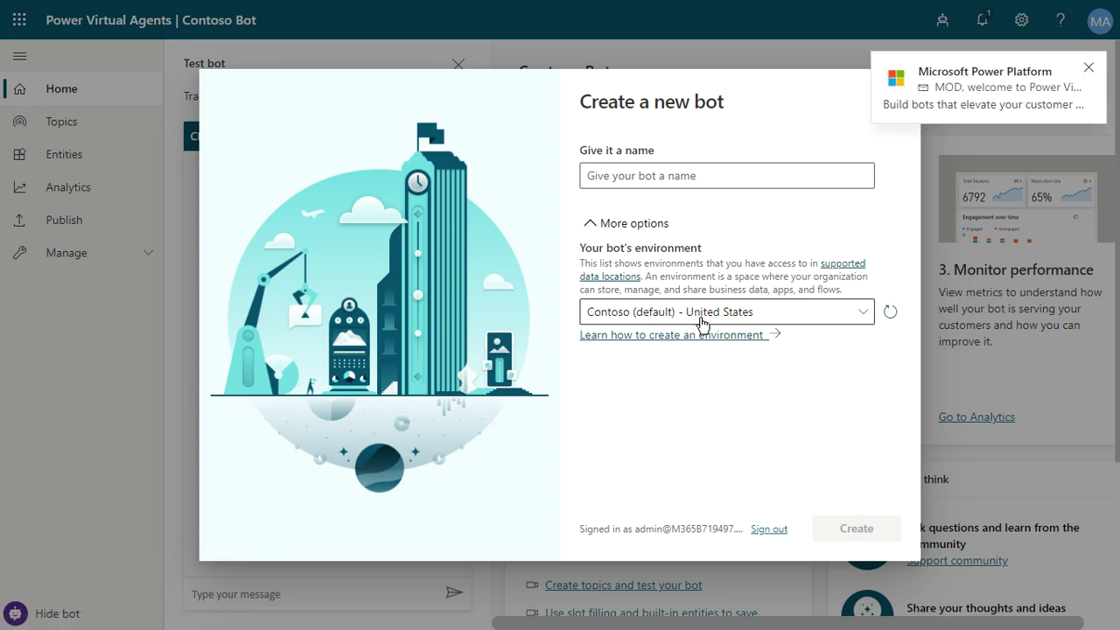
left_click(701, 322)
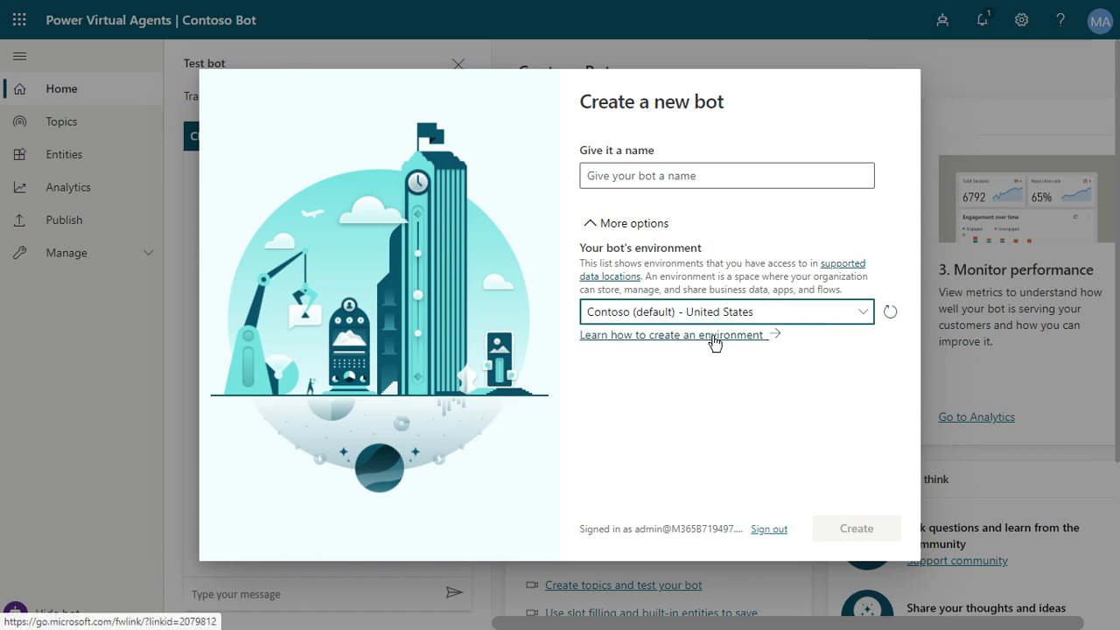
left_click(714, 336)
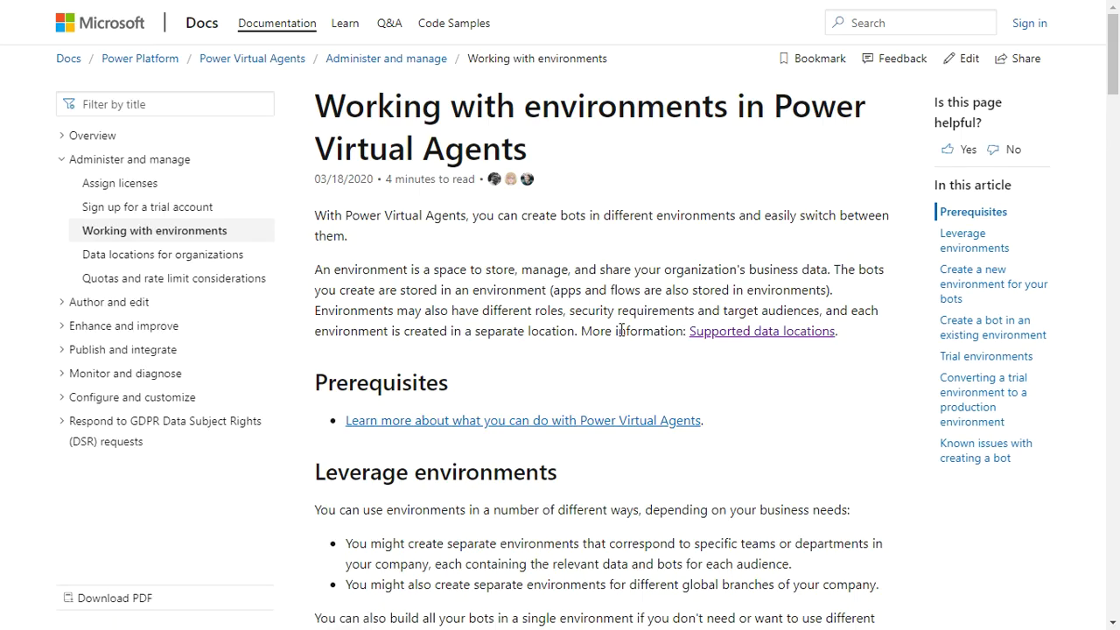
Find the new-environment instructions in the guide and open the Power Platform admin center with the administrator account
scroll(620, 331, "down", 7)
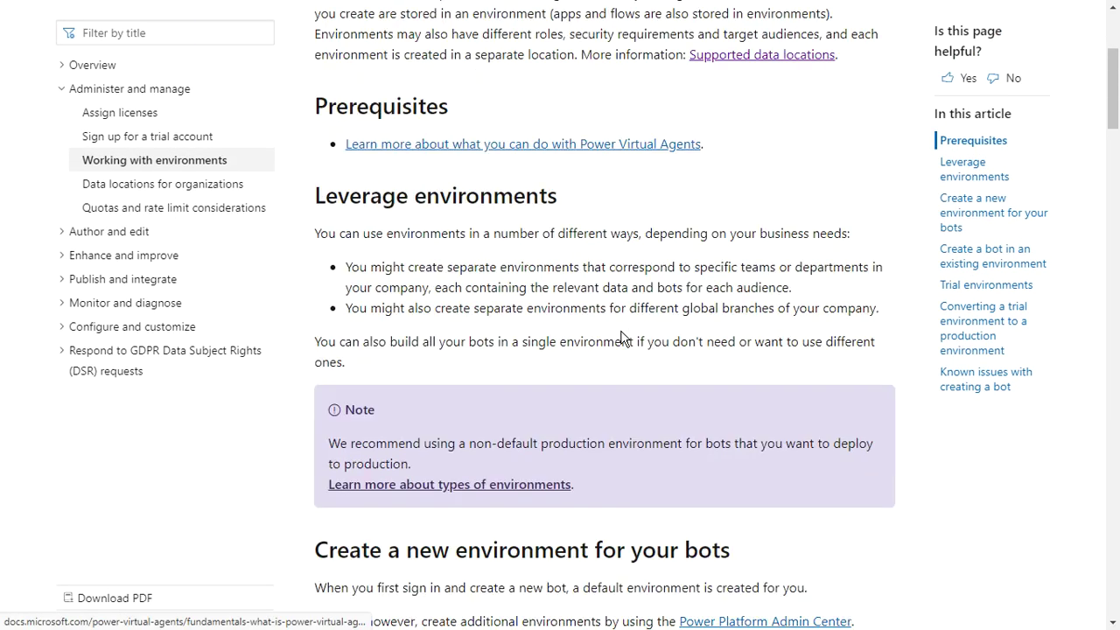
scroll(632, 341, "down", 3)
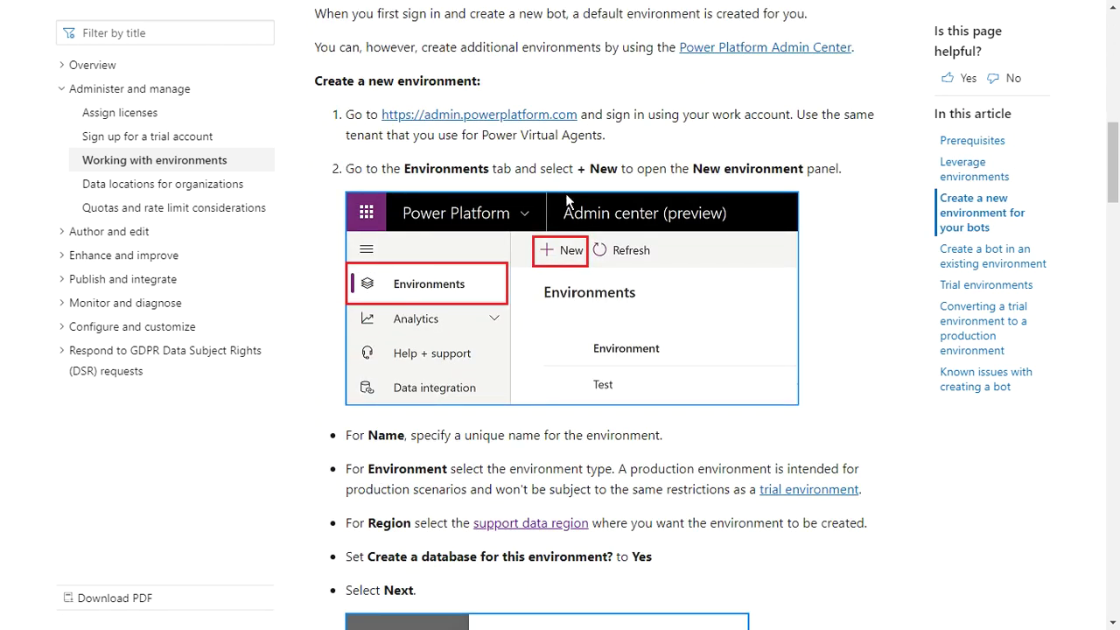
left_click(514, 122)
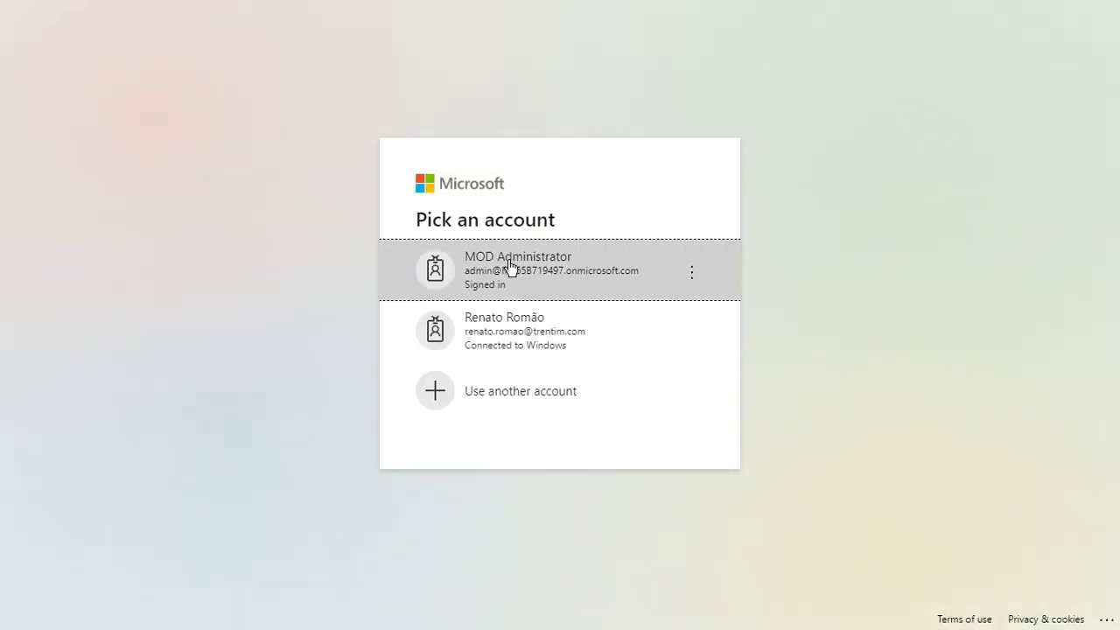
double_click(517, 269)
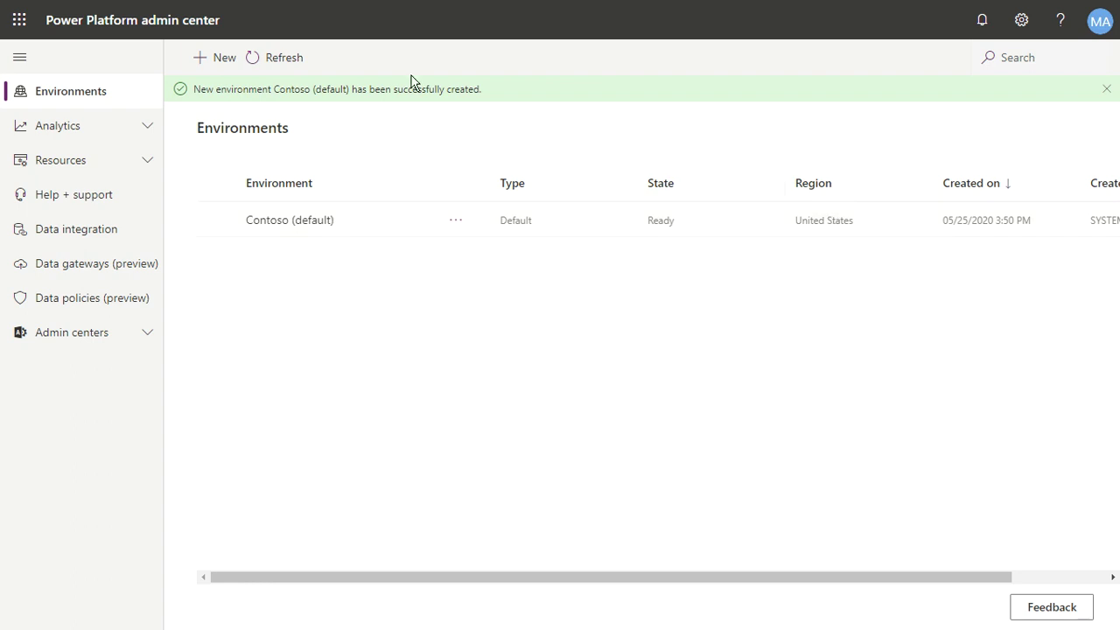
Start a new environment and view the available environment types and regions
left_click(221, 60)
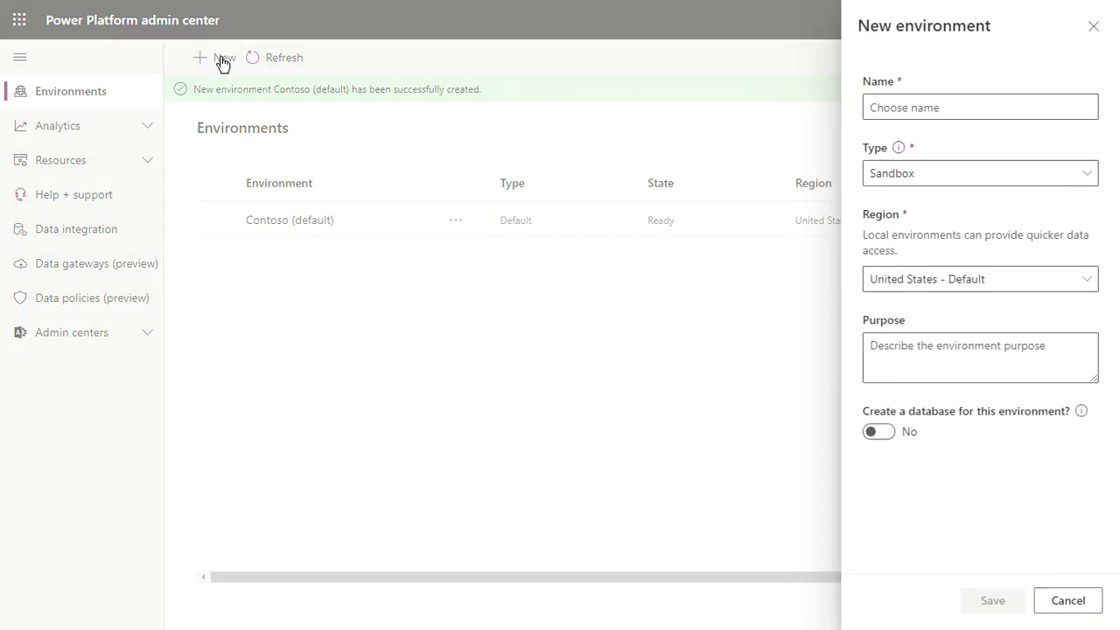
left_click(1011, 109)
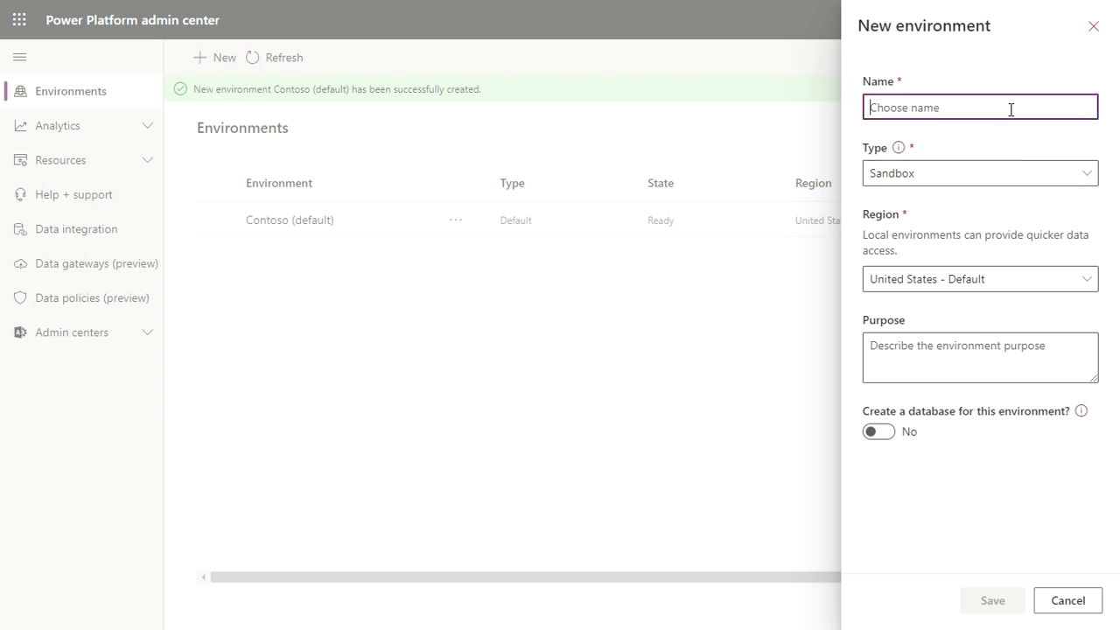
left_click(1045, 183)
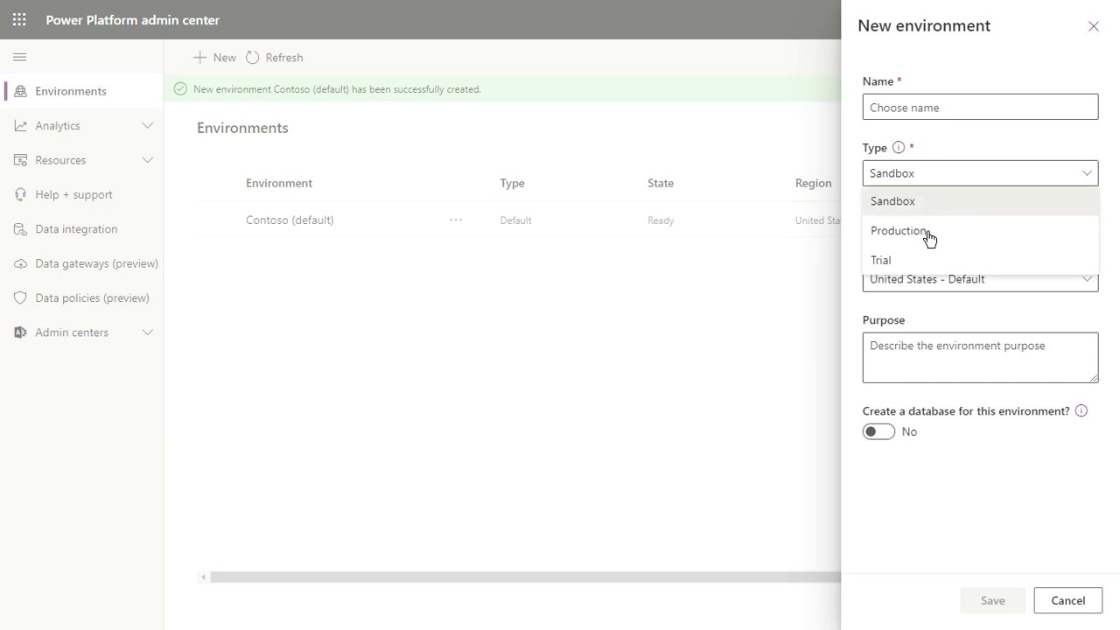
left_click(1015, 308)
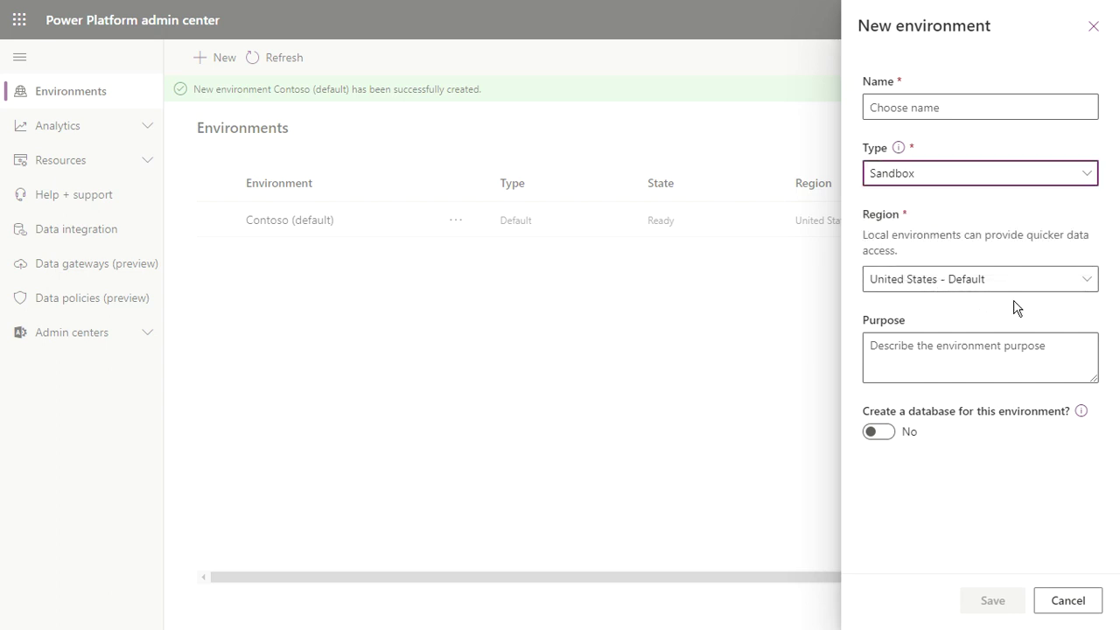
left_click(1023, 279)
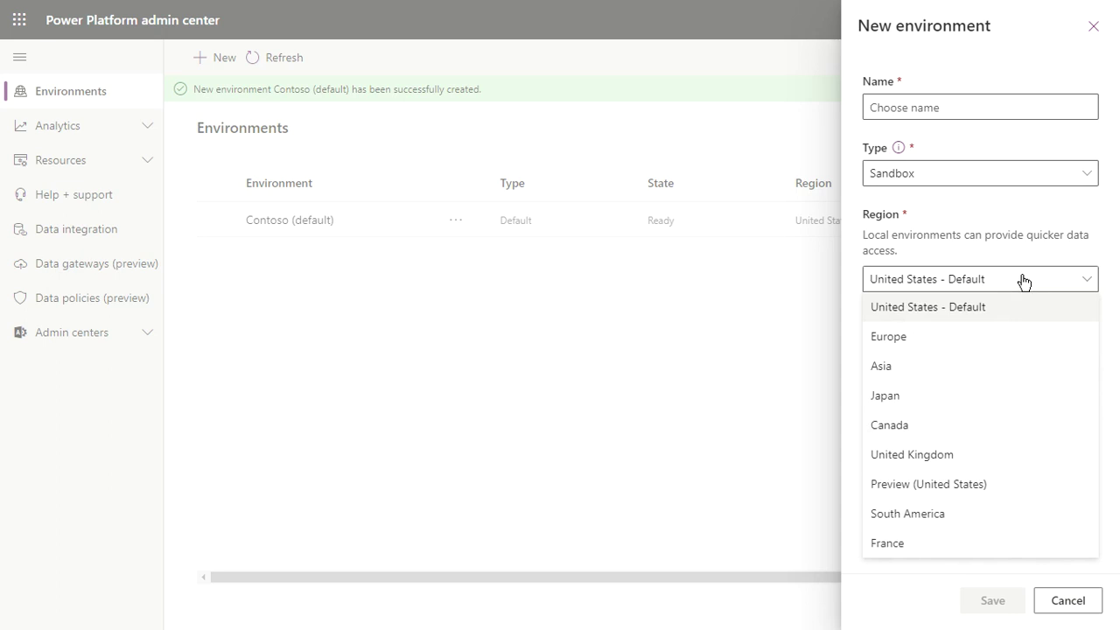